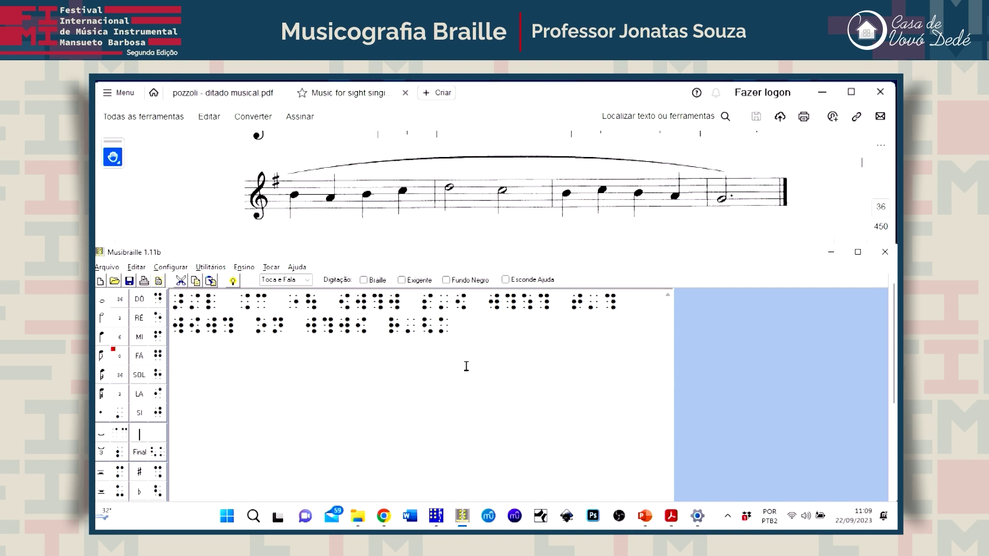
# Step: Set the music properties' key signature to 0 alterations (dó Maior, lá menor) and add the properties to the score
pyautogui.click(453, 325)
pyautogui.click(216, 272)
pyautogui.moveTo(183, 271)
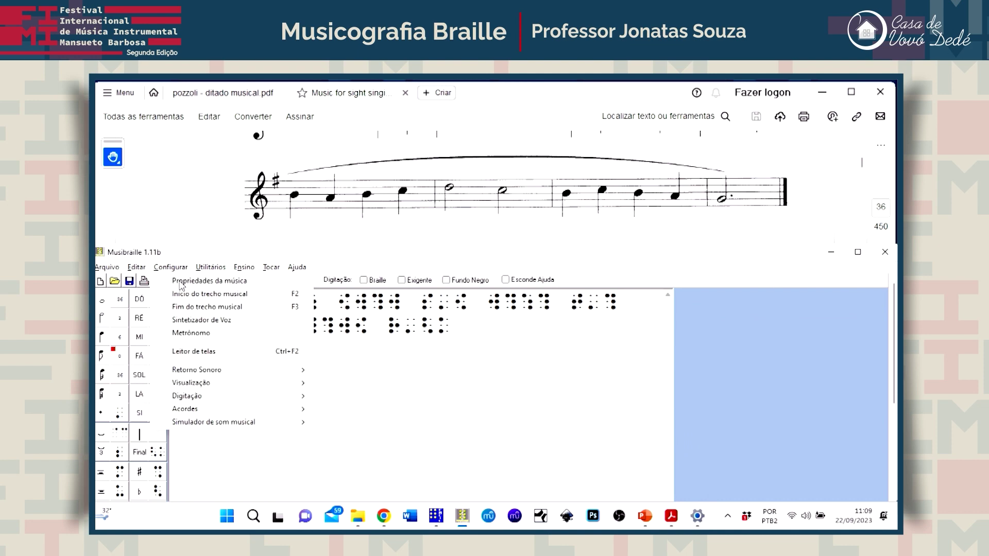
pyautogui.click(184, 282)
pyautogui.click(453, 254)
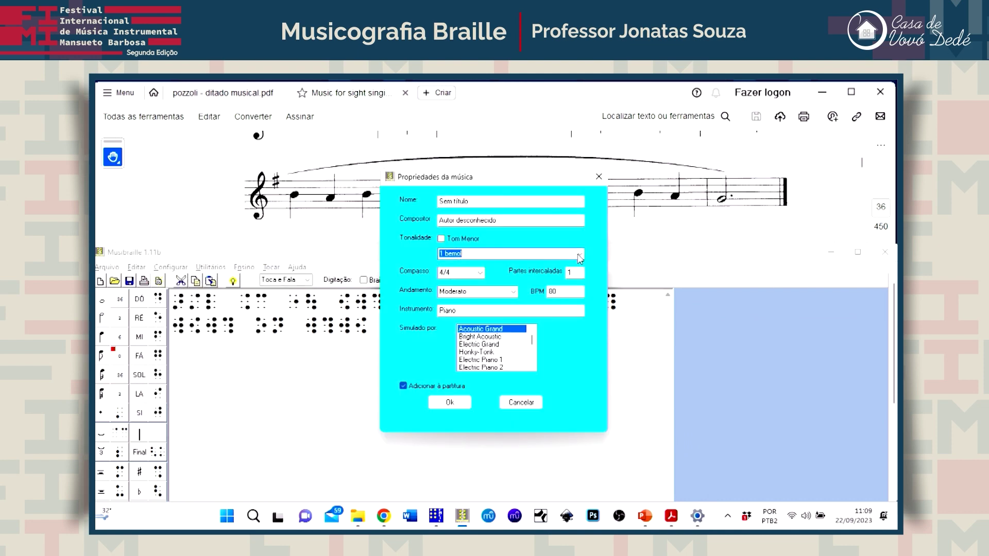
pyautogui.click(580, 255)
pyautogui.click(477, 281)
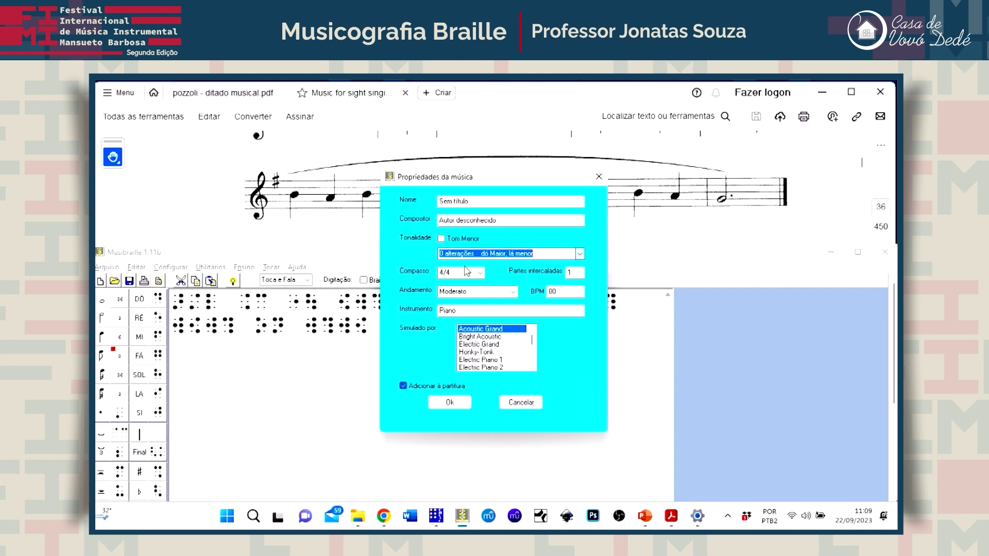
pyautogui.click(456, 402)
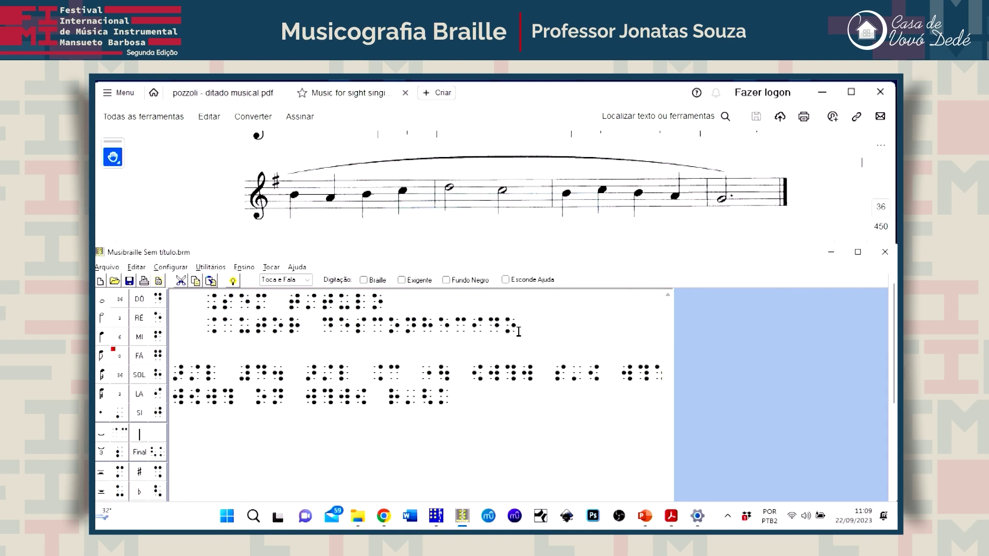
# Step: Delete the title and composer lines and the blank space above the braille music
pyautogui.moveTo(529, 330); pyautogui.dragTo(192, 309)
pyautogui.press('Delete')
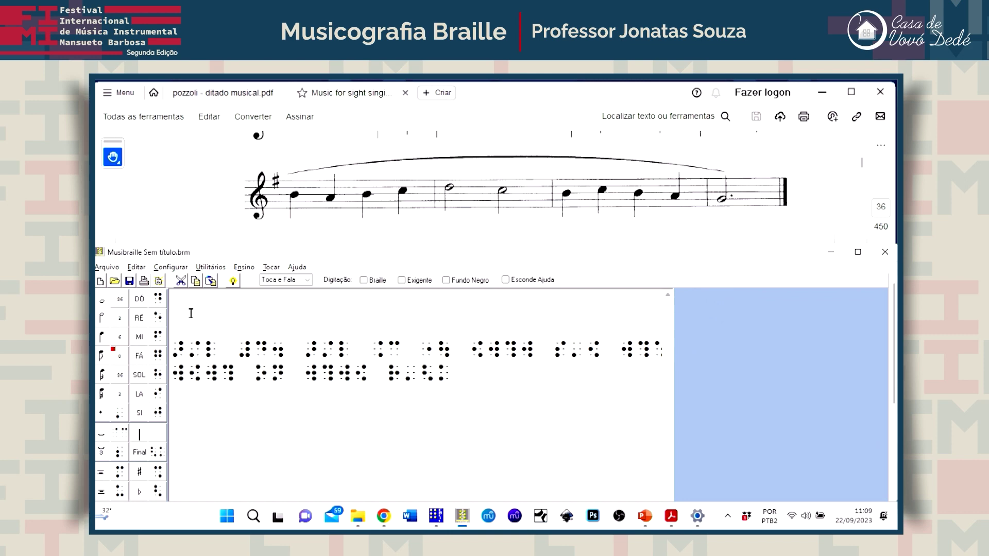
pyautogui.click(173, 348)
pyautogui.press('BackSpace')
pyautogui.press('BackSpace')
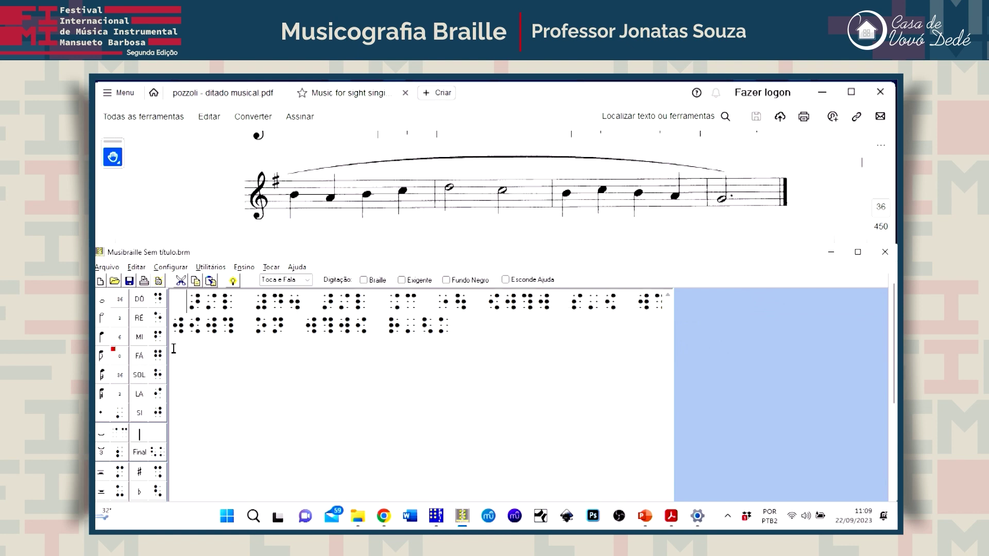
pyautogui.press('BackSpace')
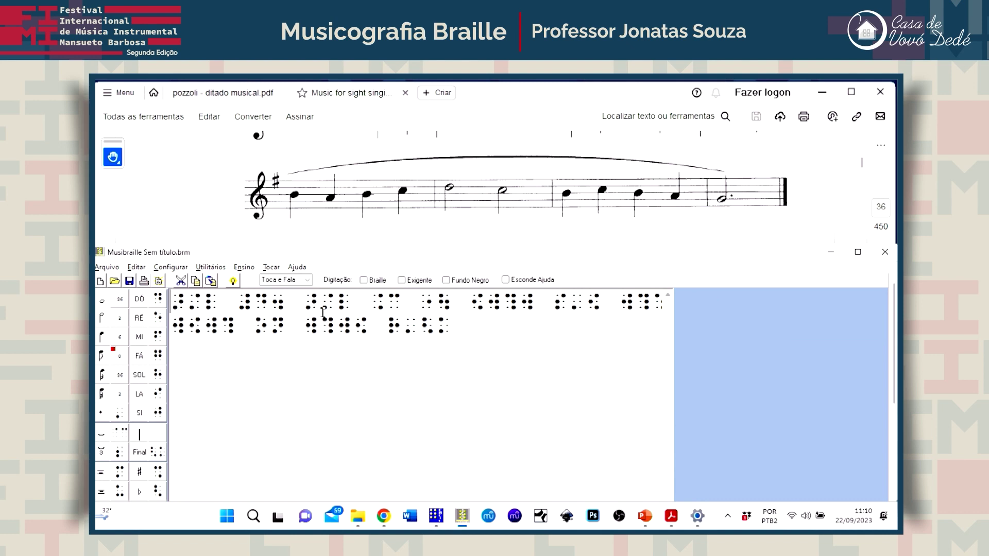
# Step: Remove the duplicate clef and time signature from the beginning of the first braille line
pyautogui.click(368, 303)
pyautogui.click(309, 304)
pyautogui.press('BackSpace')
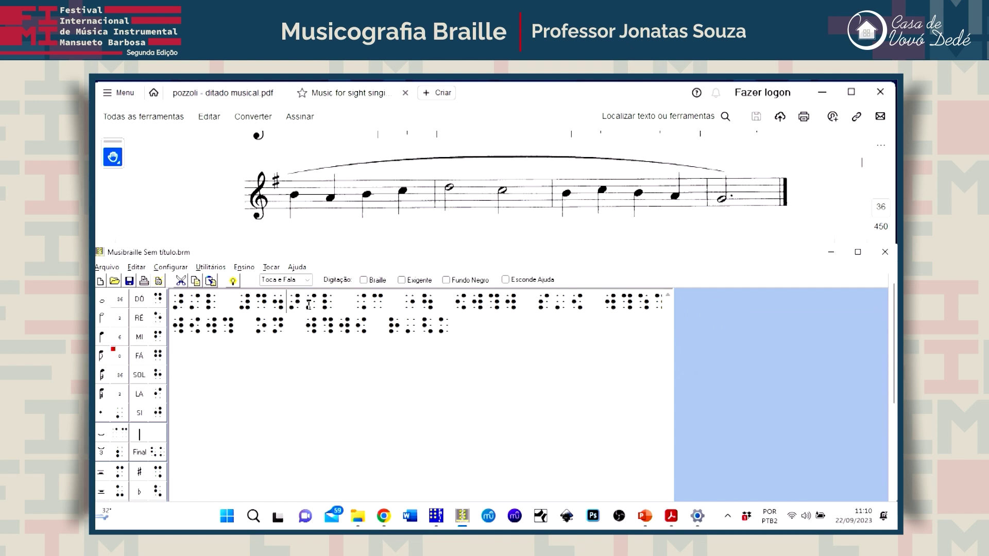
pyautogui.press('BackSpace')
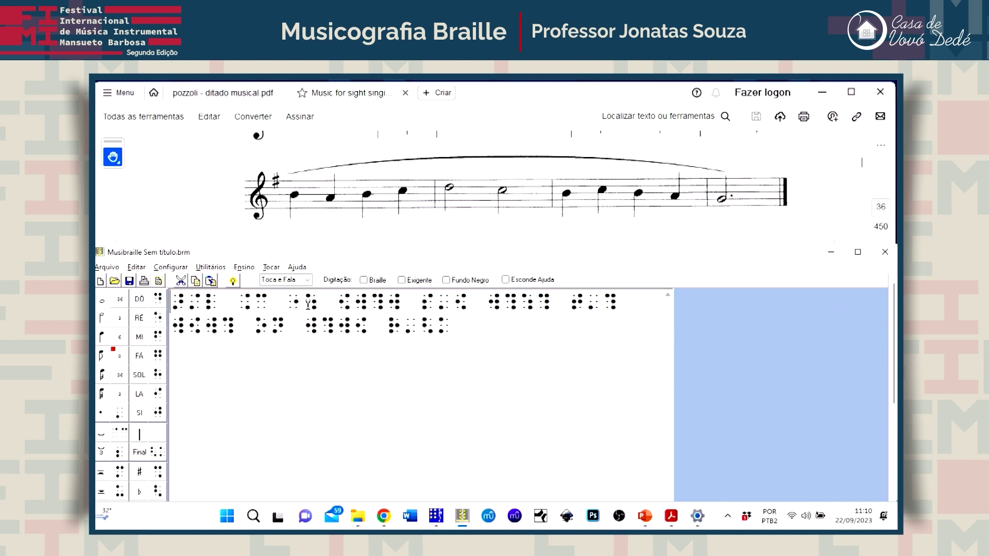
# Step: Maximize the score editor and go through the first braille line symbol by symbol, checking the staff transcription
pyautogui.press('Down')
pyautogui.click(858, 255)
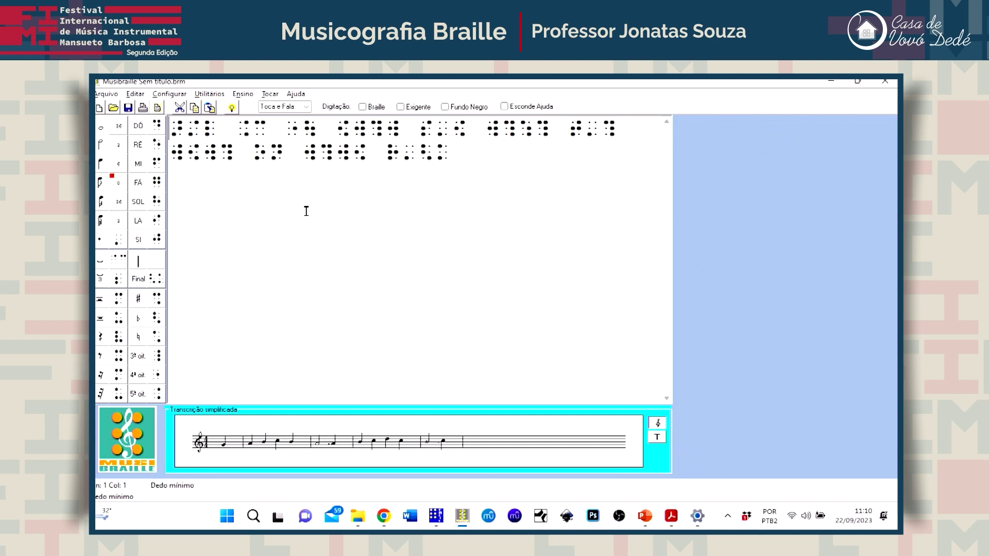
pyautogui.press('Right')
pyautogui.press('Right')
pyautogui.press('Right')
pyautogui.press('Right')
pyautogui.press('Right')
pyautogui.press('Right')
pyautogui.press('Right')
pyautogui.press('Right')
pyautogui.press('Right')
pyautogui.press('Right')
pyautogui.press('Right')
pyautogui.press('Right')
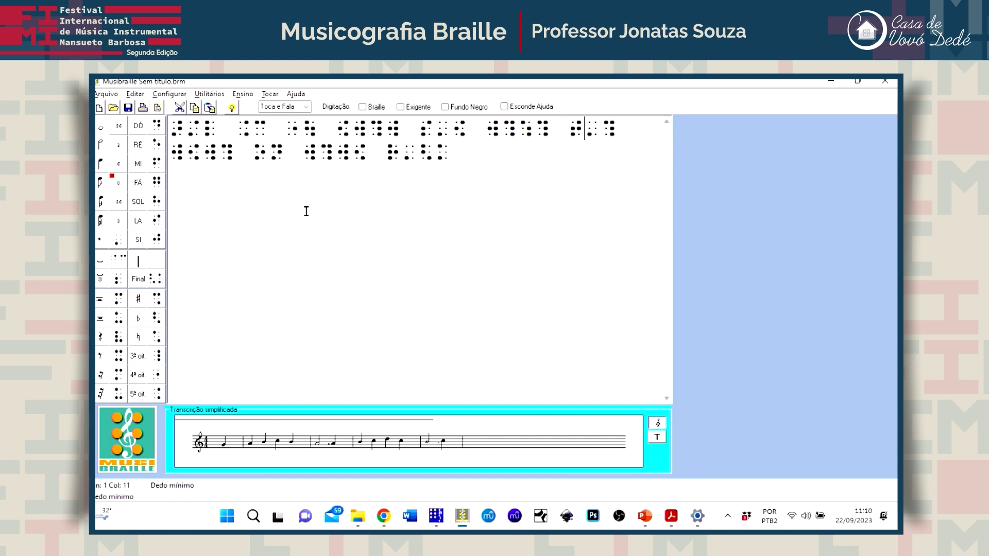
# Step: Continue symbol by symbol from the end of the first braille line through to the final barline
pyautogui.press('Right')
pyautogui.press('Right')
pyautogui.press('Right')
pyautogui.press('Right')
pyautogui.press('Right')
pyautogui.press('Right')
pyautogui.press('Right')
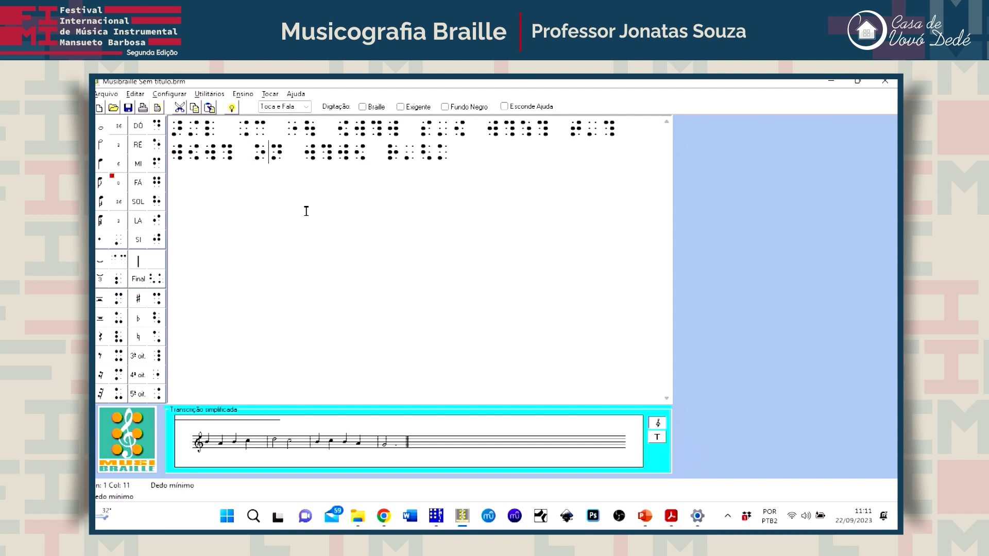
pyautogui.press('Right')
pyautogui.press('Right')
pyautogui.press('Right')
pyautogui.press('Right')
pyautogui.press('Right')
pyautogui.press('Right')
pyautogui.press('Right')
pyautogui.press('Right')
pyautogui.press('Right')
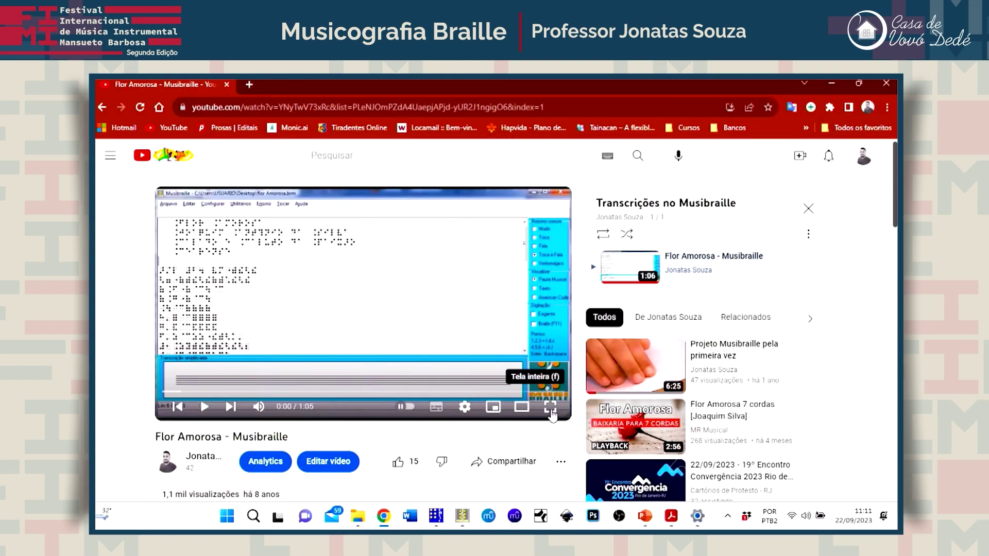
# Step: Show the Flor Amorosa - Musibraille video in full screen and play it from the beginning
pyautogui.click(550, 407)
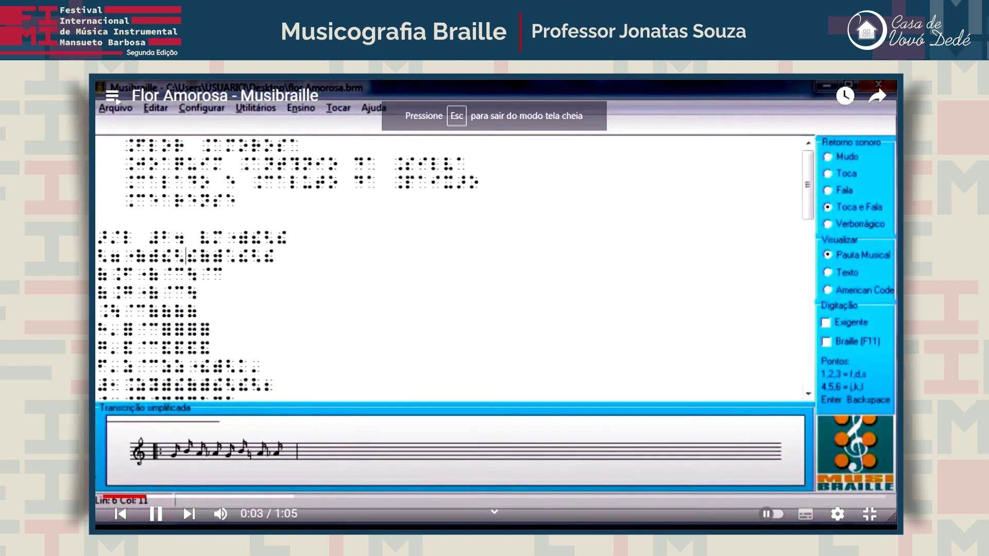
pyautogui.click(155, 513)
pyautogui.moveTo(154, 496); pyautogui.dragTo(98, 497)
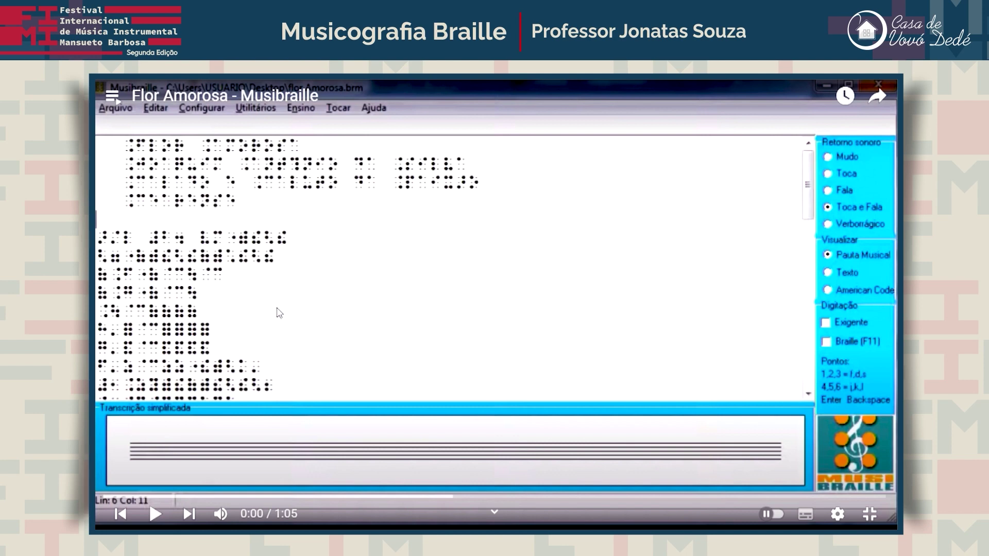
pyautogui.click(153, 515)
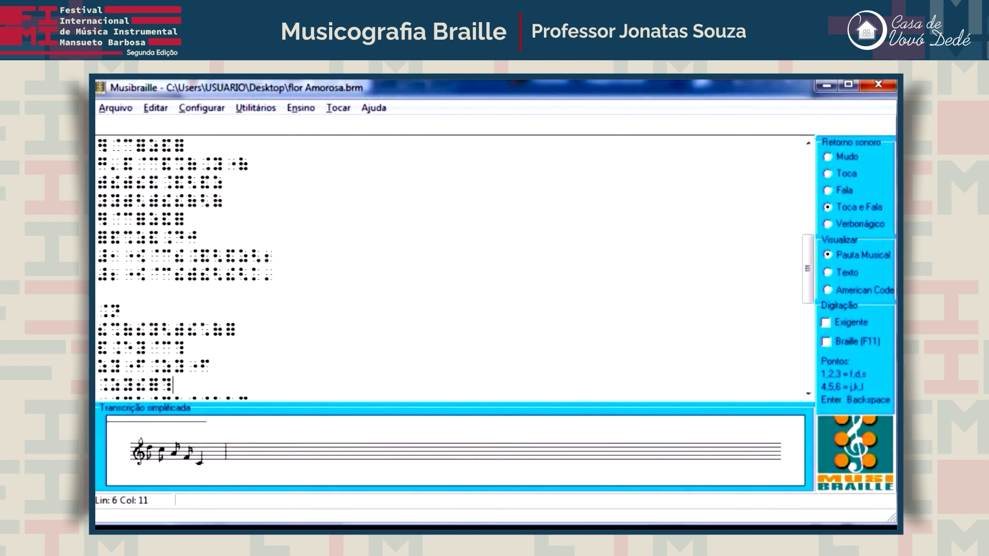
# Step: Follow the Flor Amorosa braille score symbol by symbol and line by line alongside its staff transcription
pyautogui.press('Down')
pyautogui.press('Down')
pyautogui.press('Right')
pyautogui.press('Right')
pyautogui.press('Right')
pyautogui.press('Right')
pyautogui.press('Right')
pyautogui.press('Right')
pyautogui.press('Down')
pyautogui.press('Down')
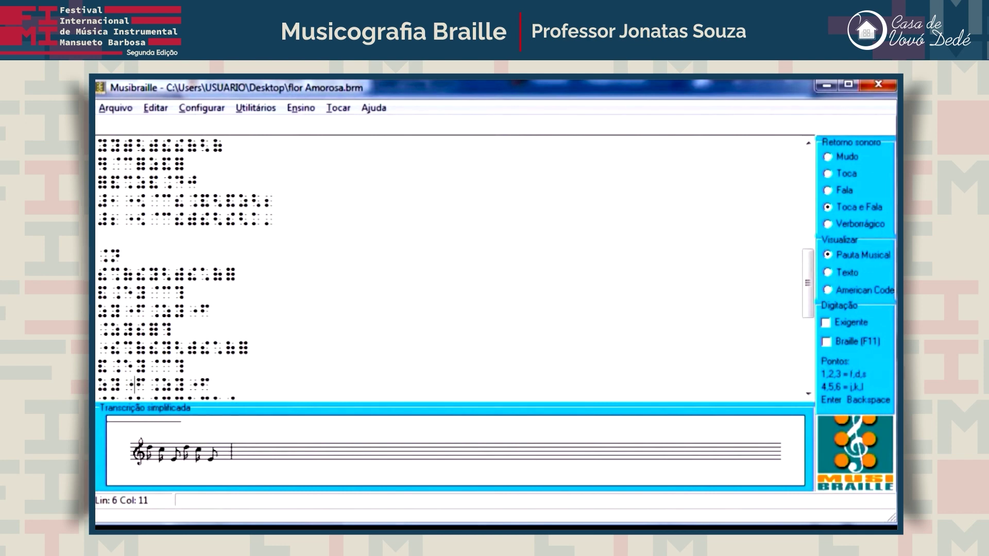
pyautogui.press('Right')
pyautogui.press('Right')
pyautogui.press('Right')
pyautogui.press('Right')
pyautogui.press('Right')
pyautogui.press('Right')
pyautogui.press('Right')
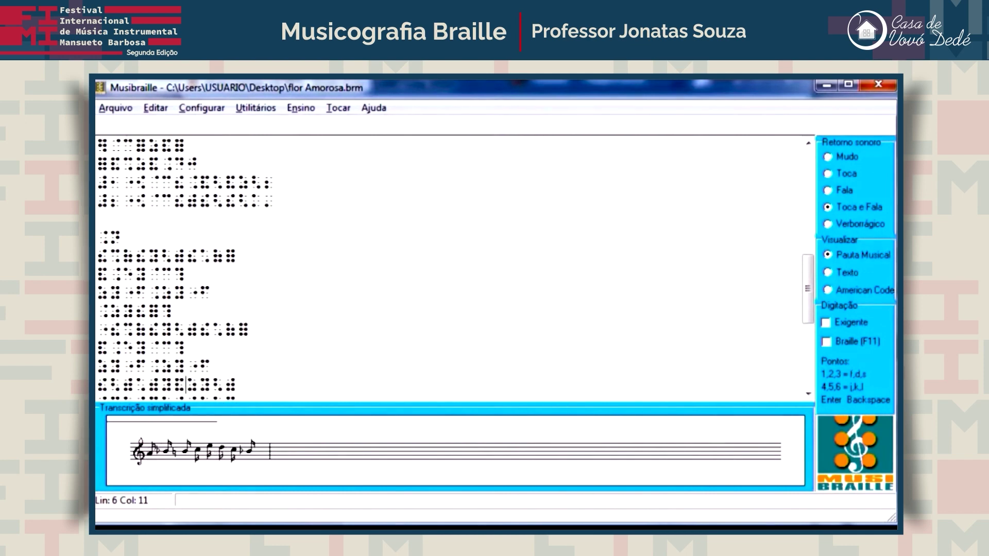
pyautogui.press('Down')
pyautogui.press('Right')
pyautogui.press('Right')
pyautogui.press('Right')
pyautogui.press('Right')
pyautogui.press('Right')
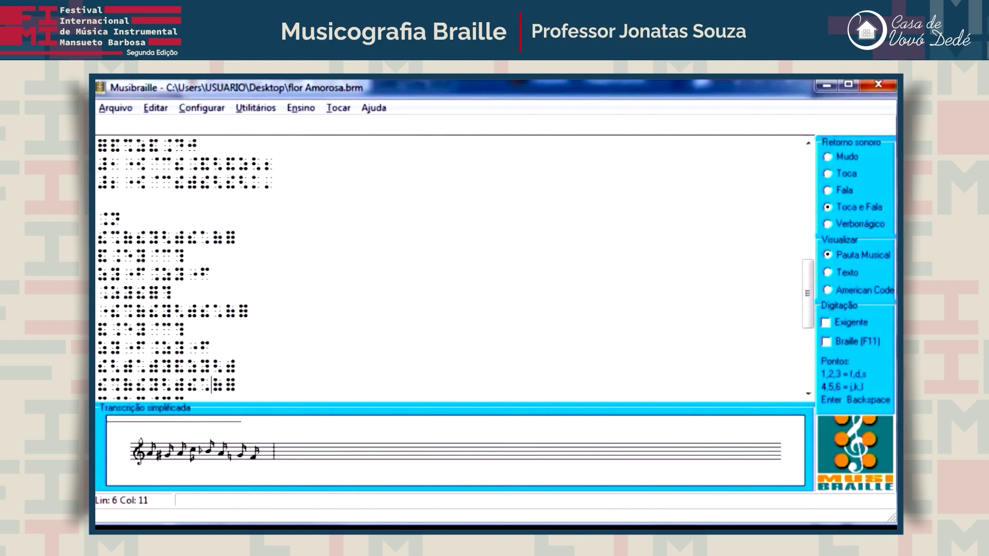
pyautogui.press('Down')
pyautogui.press('Right')
pyautogui.press('Right')
pyautogui.press('Right')
pyautogui.press('Right')
pyautogui.press('Right')
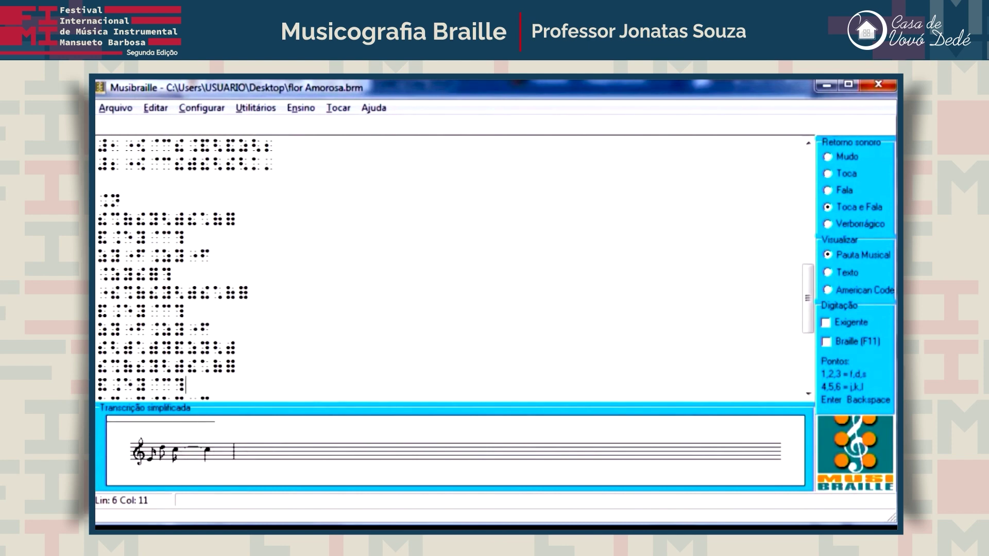
pyautogui.press('Down')
pyautogui.press('Right')
pyautogui.press('Right')
pyautogui.press('Right')
pyautogui.press('Right')
pyautogui.press('Down')
pyautogui.press('Right')
pyautogui.press('Right')
pyautogui.press('Right')
pyautogui.press('Down')
pyautogui.press('Right')
pyautogui.press('Right')
pyautogui.press('Down')
pyautogui.press('Right')
pyautogui.press('Right')
pyautogui.press('Right')
pyautogui.press('Right')
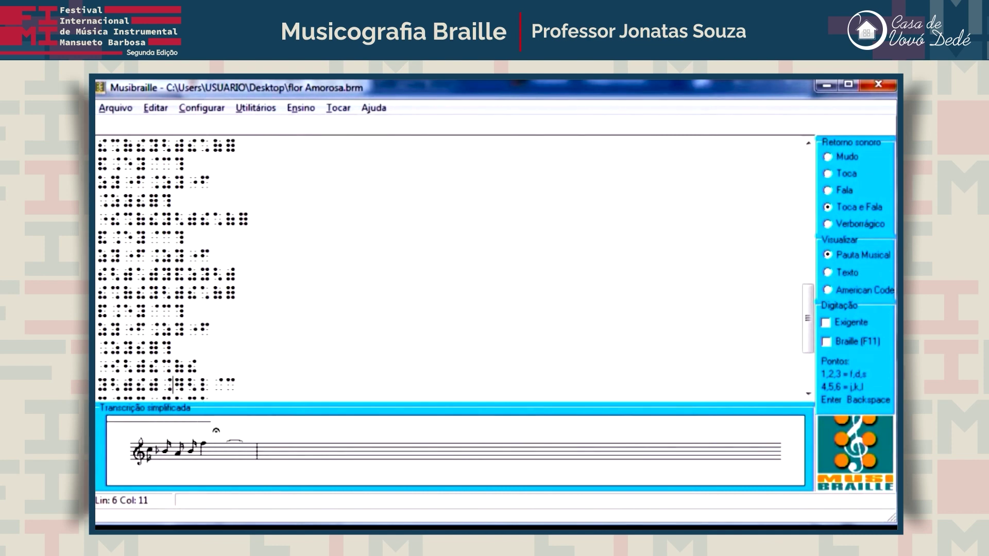
pyautogui.press('Down')
pyautogui.press('Right')
pyautogui.press('Right')
pyautogui.press('Right')
pyautogui.press('Right')
pyautogui.press('Down')
pyautogui.press('Right')
pyautogui.press('Right')
pyautogui.press('Right')
pyautogui.press('Right')
pyautogui.press('Right')
pyautogui.press('Right')
pyautogui.press('Right')
pyautogui.press('Right')
pyautogui.press('Down')
pyautogui.press('Right')
pyautogui.press('Right')
pyautogui.press('Right')
pyautogui.press('Right')
pyautogui.press('Right')
pyautogui.press('Right')
pyautogui.press('Right')
pyautogui.press('Right')
pyautogui.press('Right')
pyautogui.press('Down')
pyautogui.press('Down')
pyautogui.press('Right')
pyautogui.press('Right')
pyautogui.press('Right')
pyautogui.press('Right')
pyautogui.press('Right')
pyautogui.press('Right')
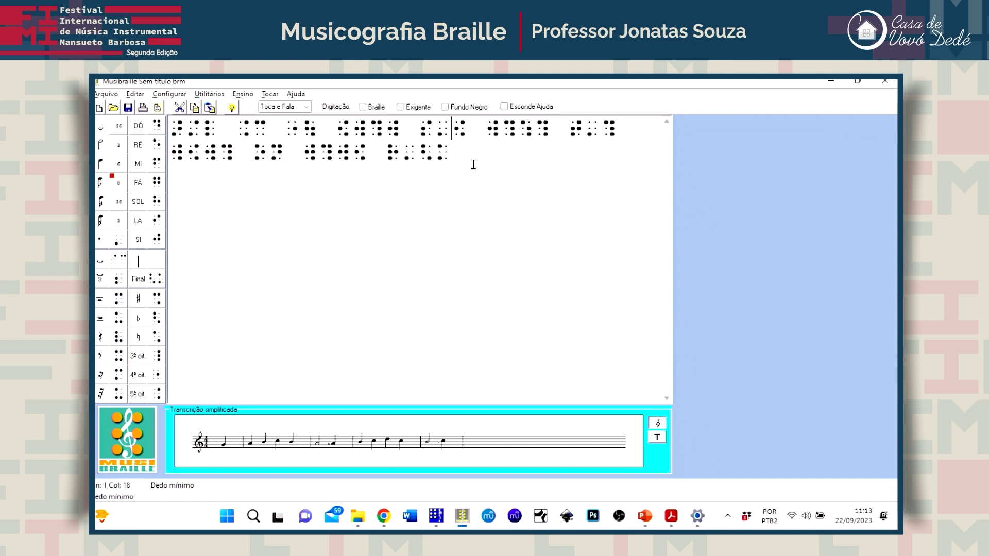
# Step: Insert a sharp (dots 1-4-6) in Perkins braille entry before the third note after the first barline
pyautogui.press('Left')
pyautogui.press('Left')
pyautogui.press('Left')
pyautogui.press('Left')
pyautogui.press('Left')
pyautogui.press('F11')
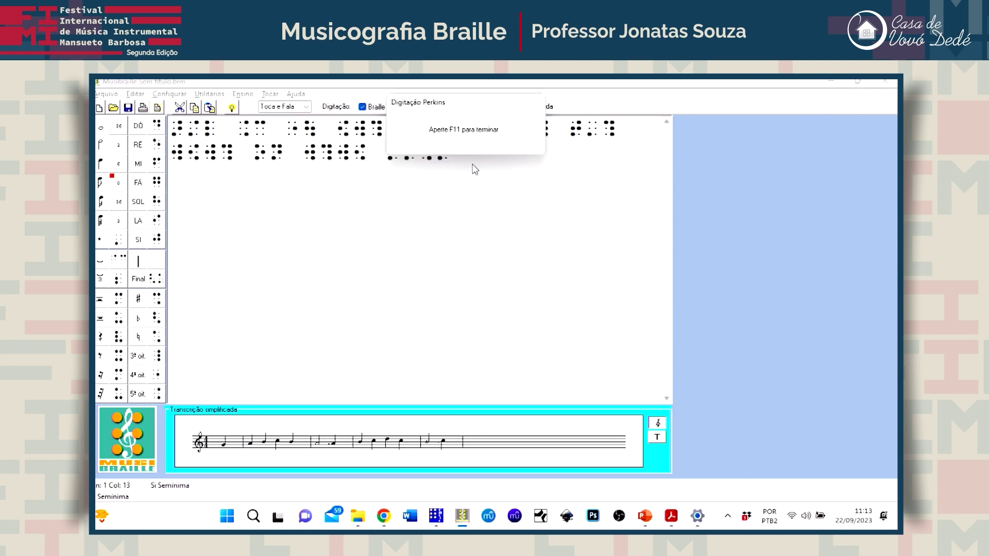
pyautogui.hotkey('f', 'j', 'l')
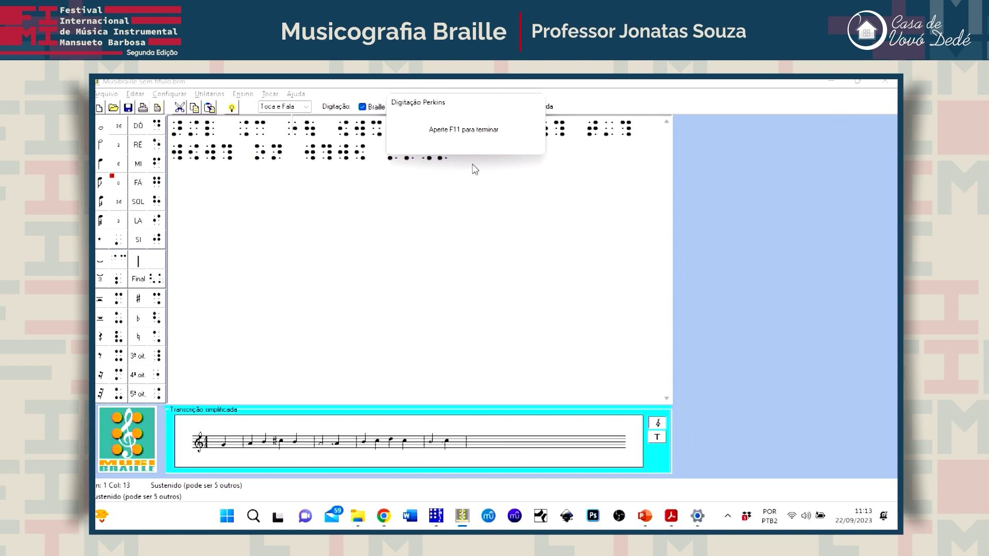
pyautogui.press('F11')
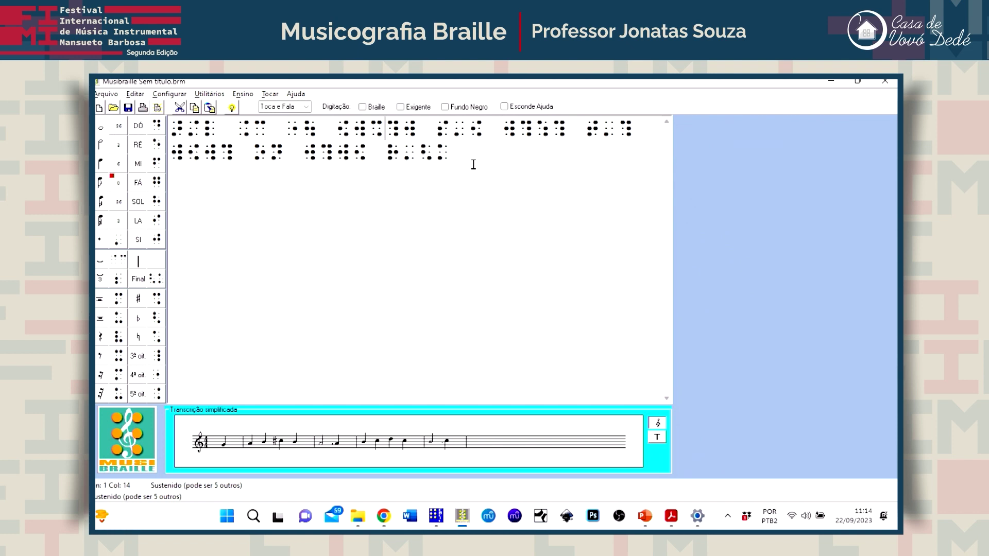
# Step: Insert a flat (dots 1-2-6) in Perkins braille entry before the first note after the third barline
pyautogui.click(272, 450)
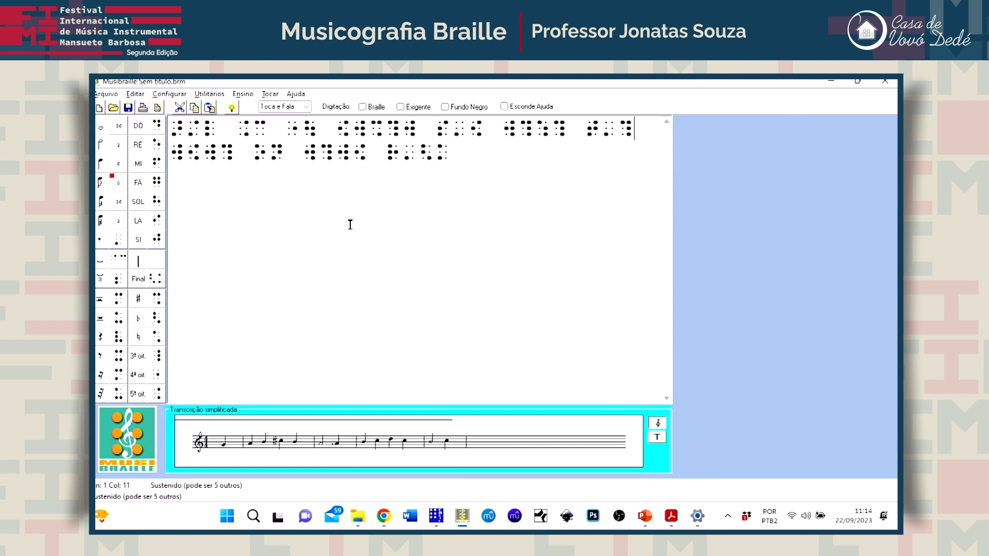
pyautogui.click(451, 156)
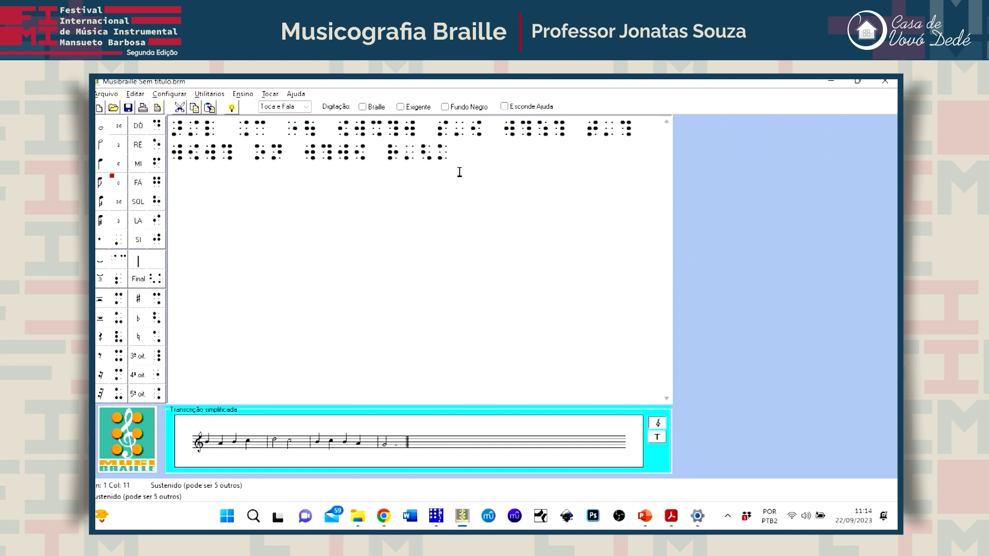
pyautogui.click(502, 128)
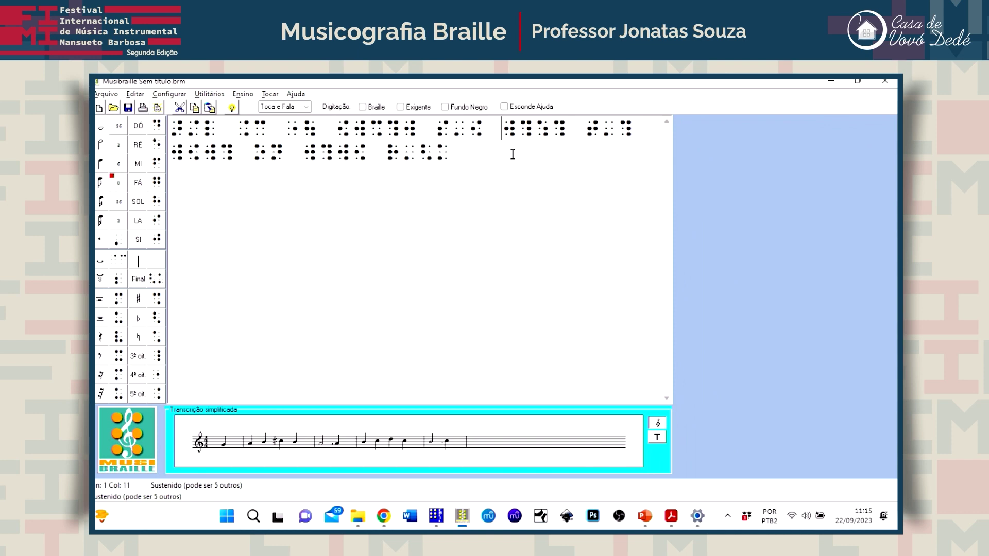
pyautogui.press('F11')
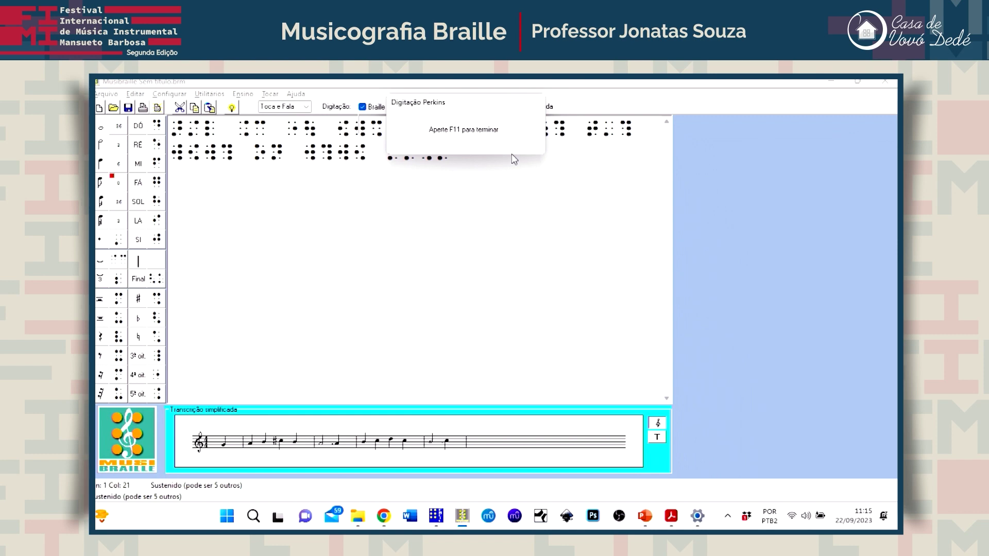
pyautogui.hotkey('f', 'd', 'l')
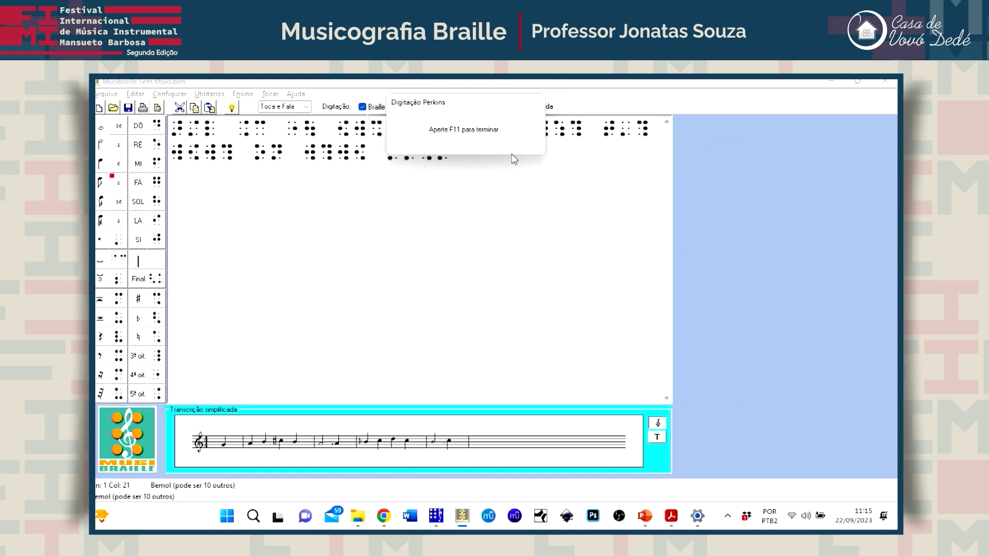
pyautogui.press('F11')
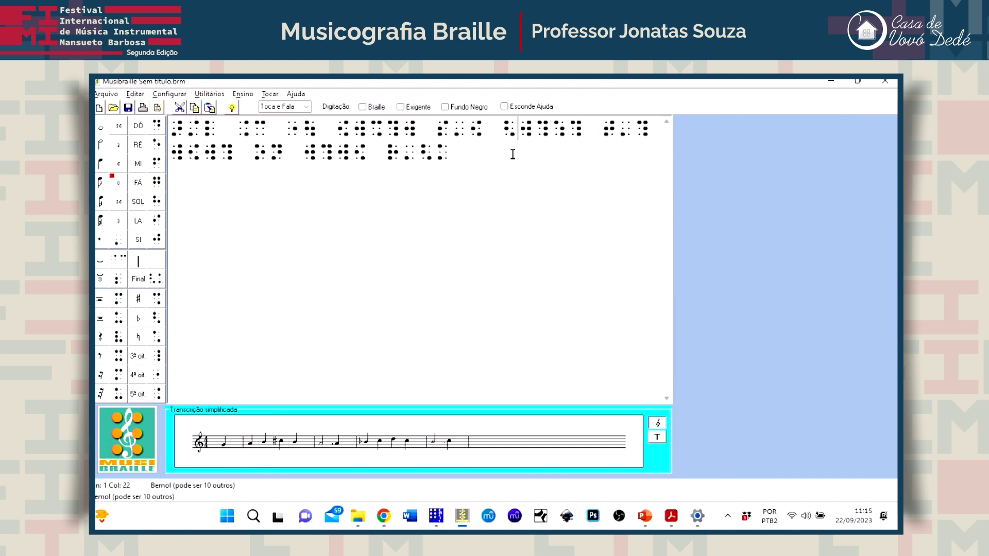
# Step: Review the first braille line symbol by symbol through the measures with the inserted sharp and flat
pyautogui.press('Left')
pyautogui.press('Left')
pyautogui.press('Left')
pyautogui.press('Left')
pyautogui.press('Left')
pyautogui.press('Left')
pyautogui.press('Left')
pyautogui.press('Left')
pyautogui.press('Left')
pyautogui.press('Left')
pyautogui.press('Left')
pyautogui.press('Left')
pyautogui.press('Left')
pyautogui.press('Right')
pyautogui.press('Right')
pyautogui.press('Right')
pyautogui.press('Right')
pyautogui.press('Right')
pyautogui.press('Right')
pyautogui.press('Right')
pyautogui.press('Right')
pyautogui.press('Right')
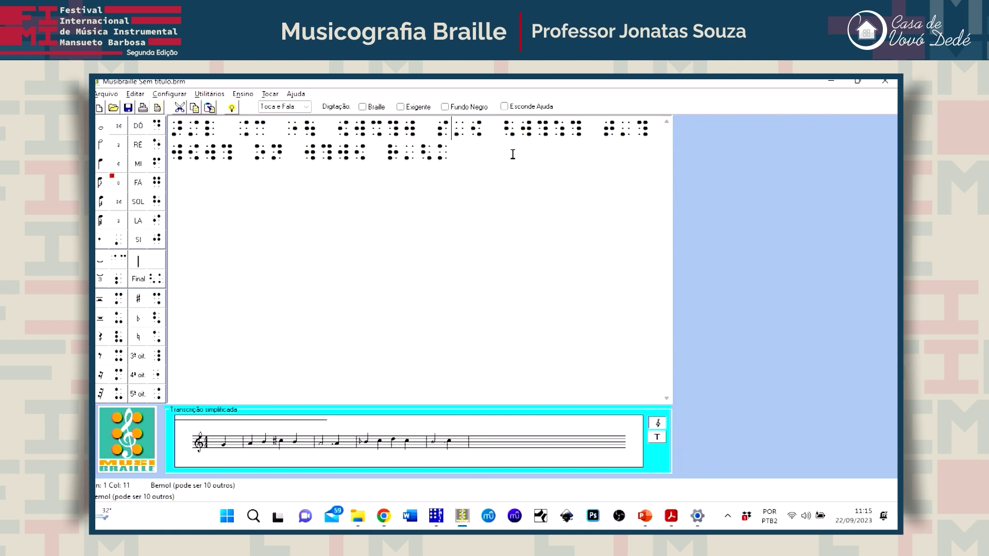
pyautogui.press('Right')
pyautogui.press('Right')
pyautogui.press('Right')
pyautogui.press('Right')
pyautogui.press('Right')
pyautogui.press('Right')
pyautogui.press('Right')
pyautogui.press('Right')
pyautogui.press('Right')
pyautogui.press('Right')
pyautogui.press('Right')
pyautogui.press('Right')
# Step: Select the entire two-line braille score from its end to its beginning and delete it
pyautogui.click(468, 157)
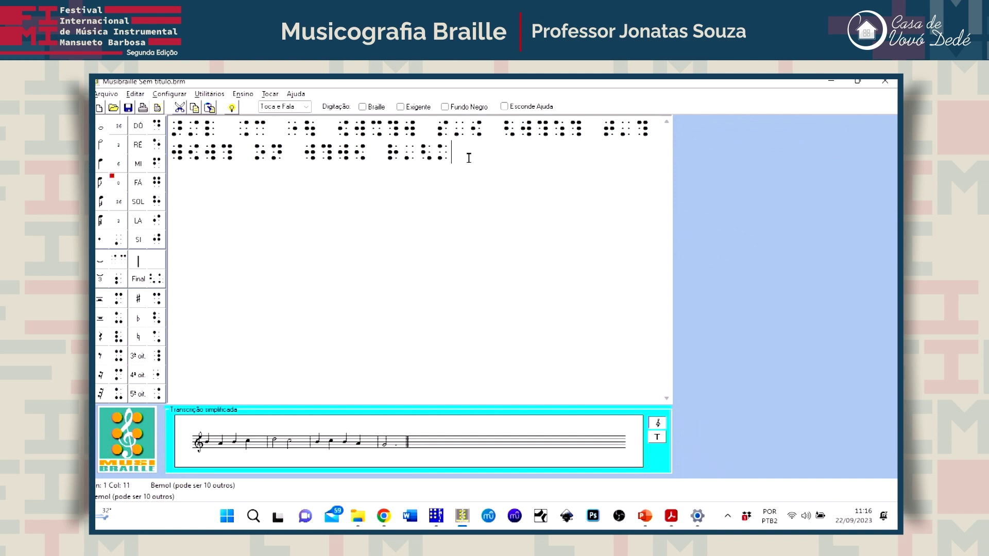
pyautogui.hotkey('shift', 'Up')
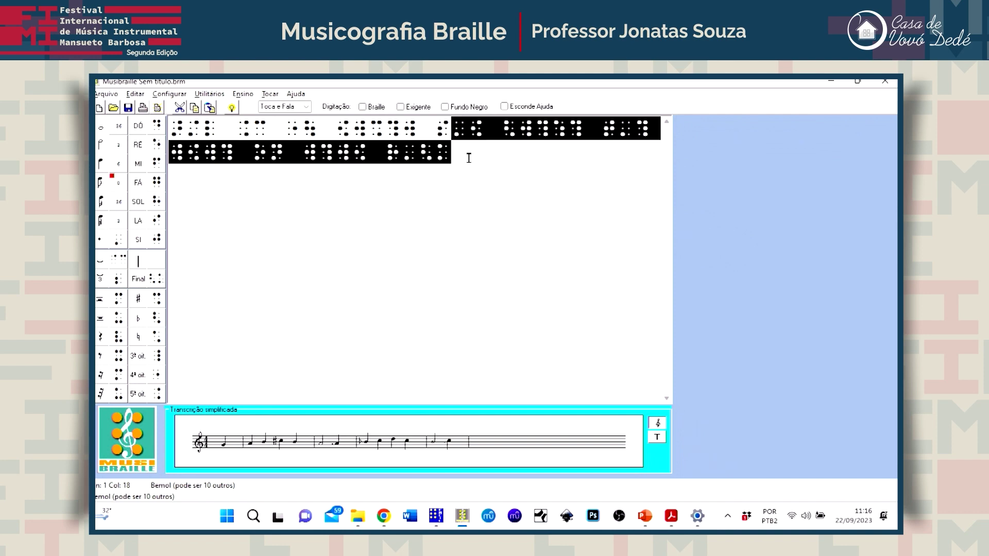
pyautogui.hotkey('shift', 'Left')
pyautogui.hotkey('shift', 'Left')
pyautogui.hotkey('shift', 'Left')
pyautogui.hotkey('shift', 'Left')
pyautogui.hotkey('shift', 'Left')
pyautogui.hotkey('shift', 'Left')
pyautogui.hotkey('shift', 'Left')
pyautogui.hotkey('shift', 'Left')
pyautogui.hotkey('shift', 'Left')
pyautogui.hotkey('shift', 'Left')
pyautogui.hotkey('shift', 'Left')
pyautogui.hotkey('shift', 'Left')
pyautogui.hotkey('shift', 'Left')
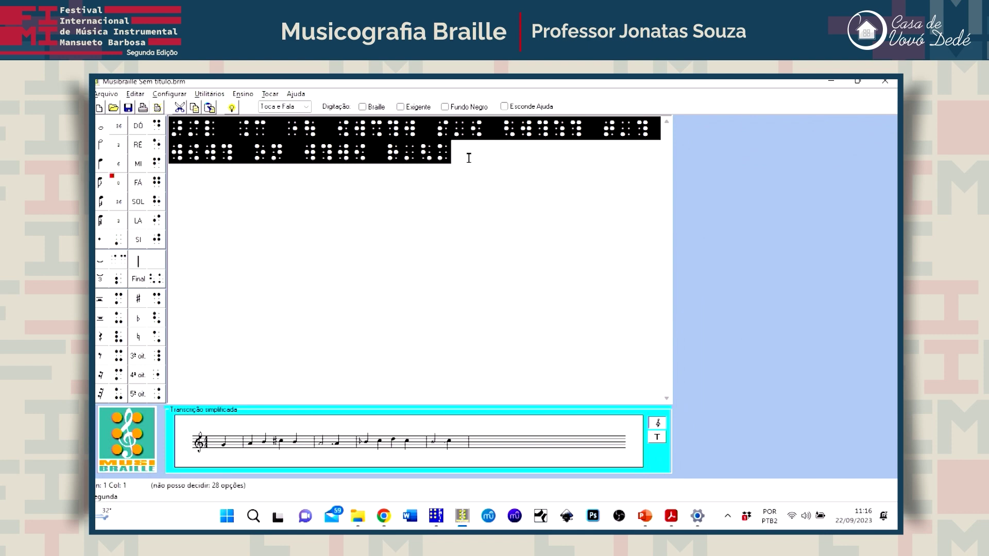
pyautogui.press('Delete')
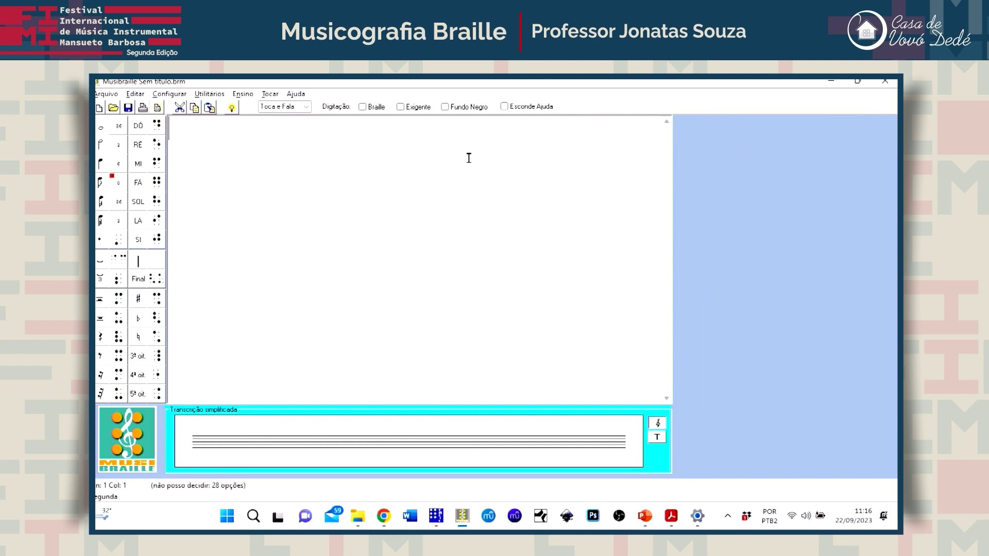
# Step: Switch to the Music for sight singing PDF, bring exercise 2.5 into view, and arrange the Musibraille window below the staff
pyautogui.hotkey('alt', 'Tab')
pyautogui.hotkey('alt', 'Tab')
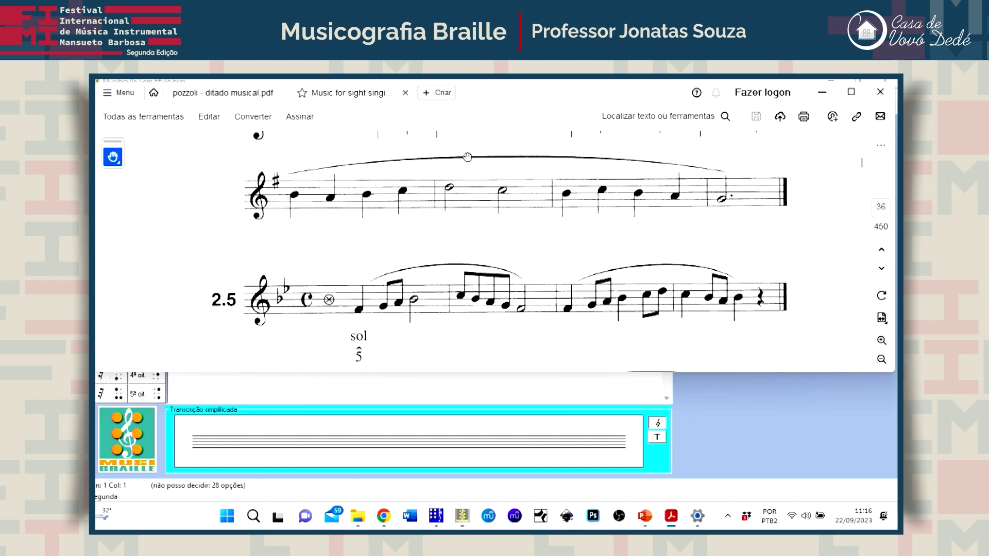
pyautogui.scroll(-1, 511, 257)
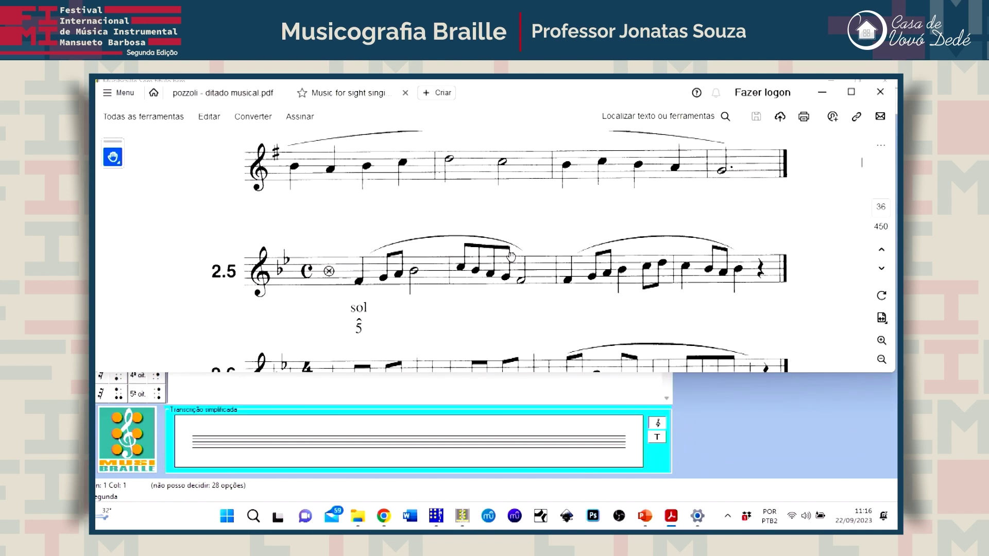
pyautogui.scroll(1, 511, 257)
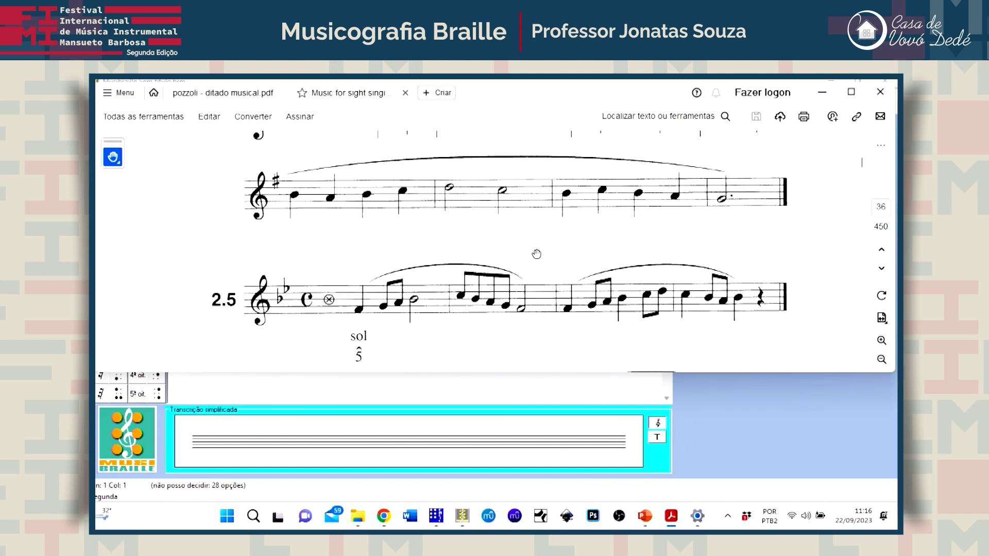
pyautogui.scroll(-3, 537, 254)
pyautogui.scroll(-1, 537, 254)
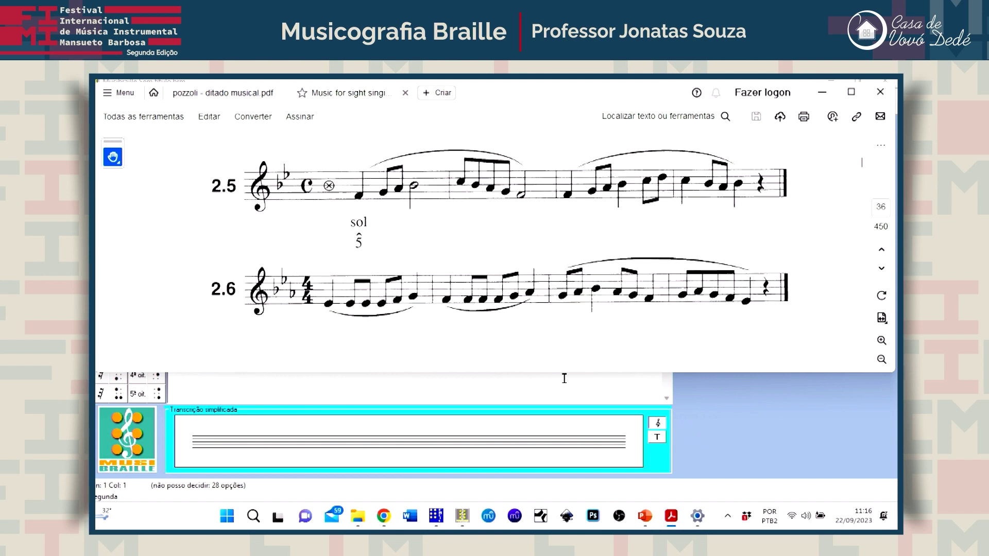
pyautogui.click(557, 394)
pyautogui.click(860, 87)
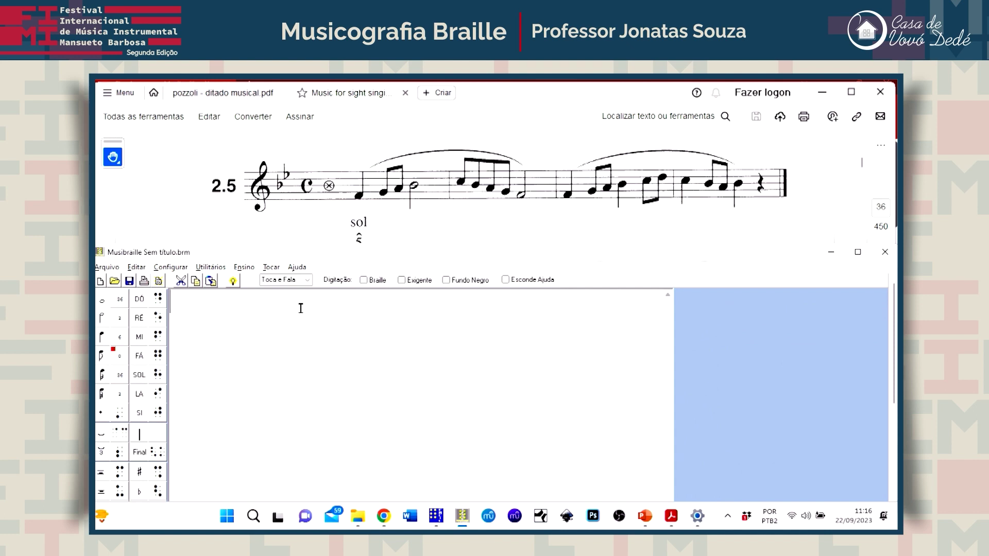
# Step: Turn on Perkins braille entry and write the treble clef and common time signature for exercise 2.5
pyautogui.press('F11')
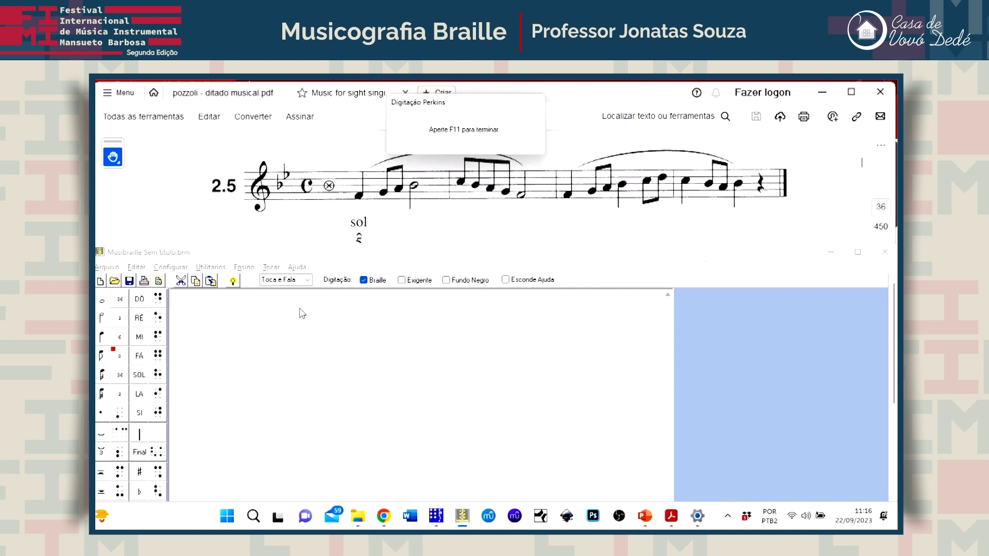
pyautogui.hotkey('s', 'j', 'k')
pyautogui.hotkey('s', 'j', 'k')
pyautogui.hotkey('f', 'd', 's', 'k')
pyautogui.hotkey('f', 'j')
# Step: Write exercise 2.5's first measure: octave sign (dot 5), quarter note Fá, eighth notes Sol and Lá, and half note Si
pyautogui.press('space')
pyautogui.press('k')
pyautogui.hotkey('f', 'd', 'j', 'k', 'l')
pyautogui.hotkey('f', 'd', 'j', 'k')
pyautogui.hotkey('d', 's', 'j', 'k')
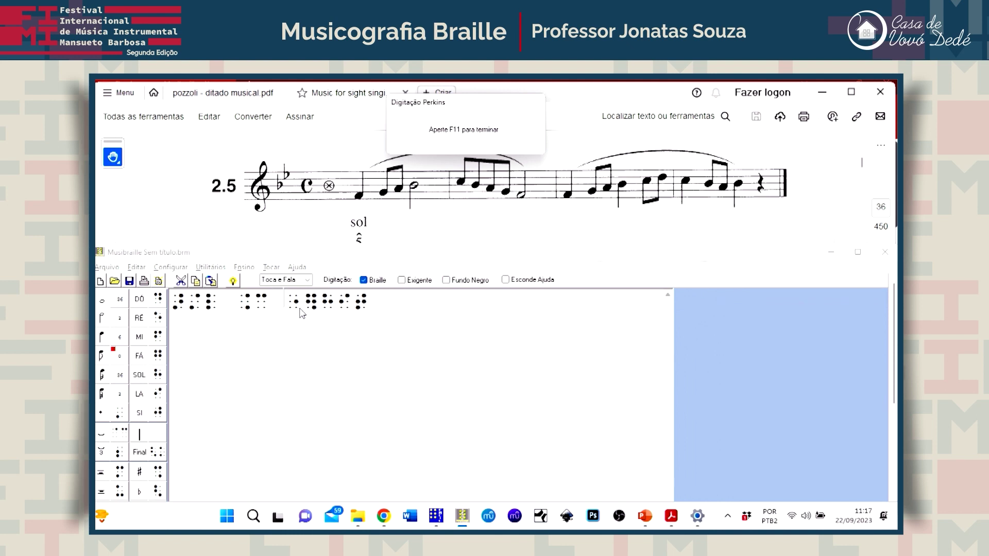